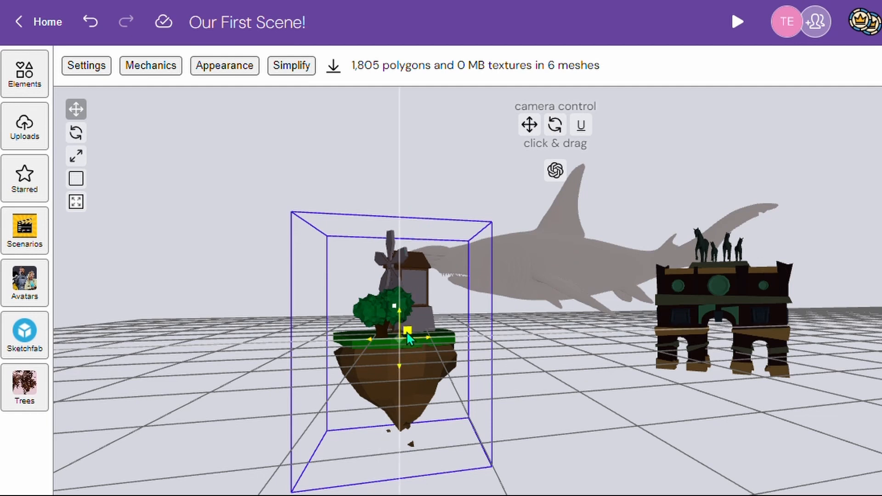
- Move the floating island along the X axis to about x -26.4, using the position values in its settings
left_click_drag(417, 336, 386, 338)
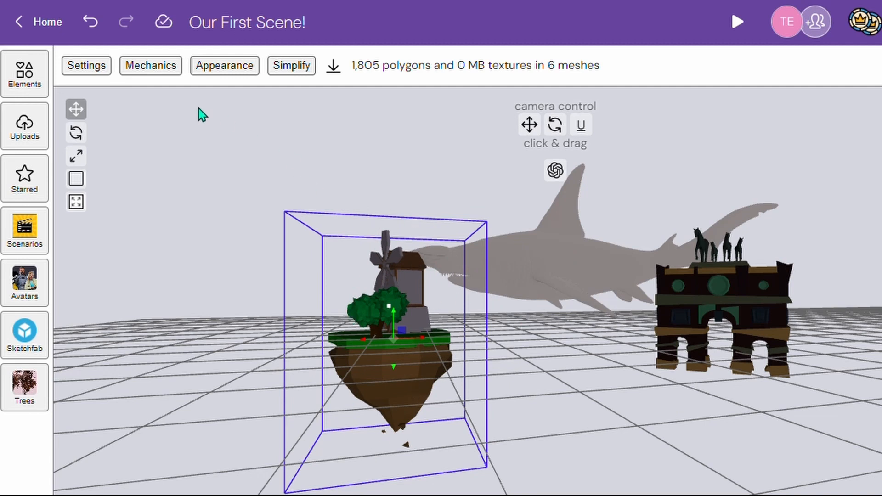
left_click(83, 68)
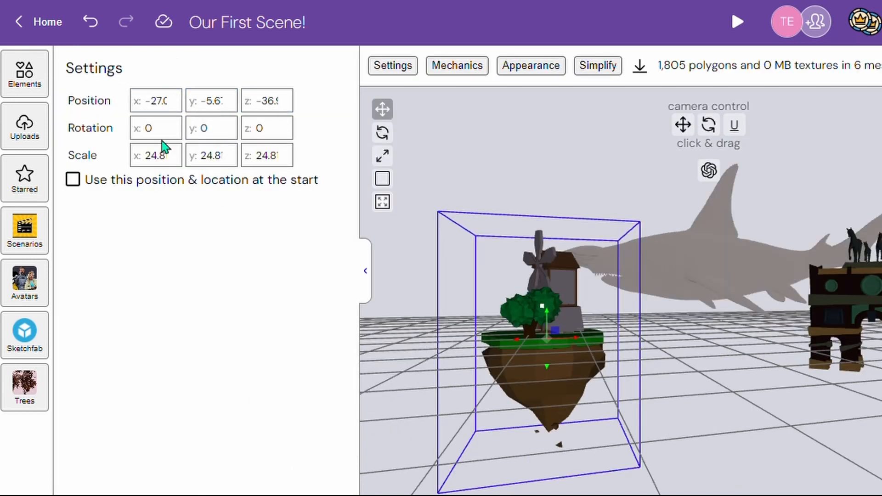
left_click(215, 129)
left_click_drag(573, 338, 625, 333)
left_click(470, 62)
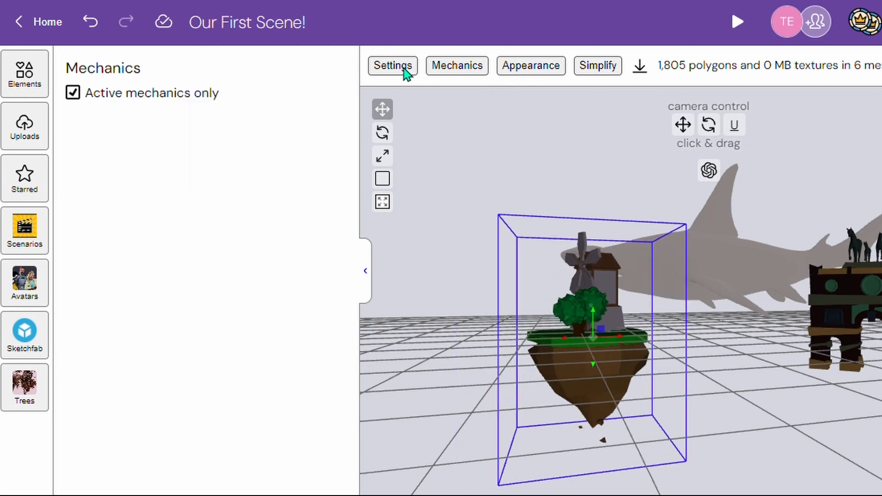
left_click(404, 71)
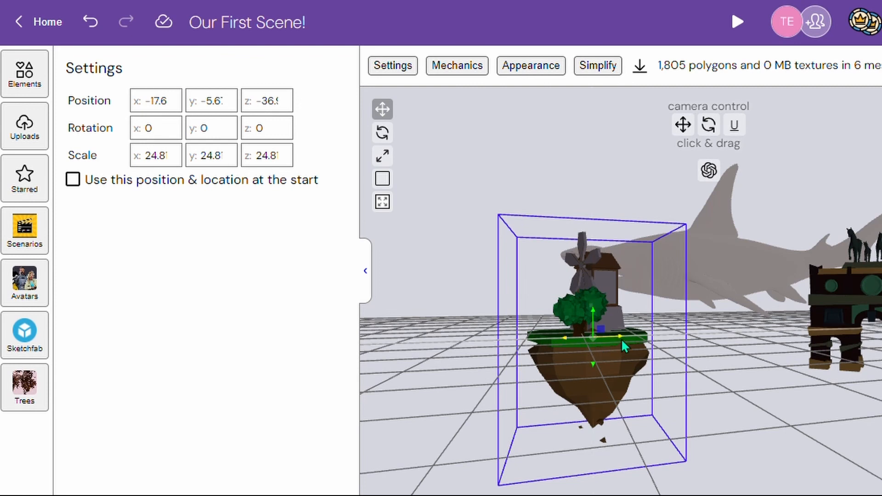
left_click_drag(622, 339, 493, 321)
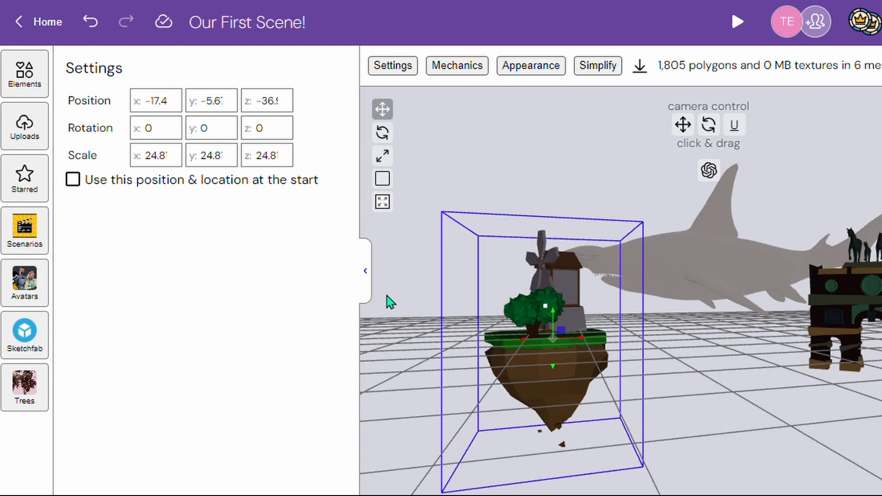
- Set the island's current position as its start position, and test it by shifting the island along X and returning it there
left_click(73, 180)
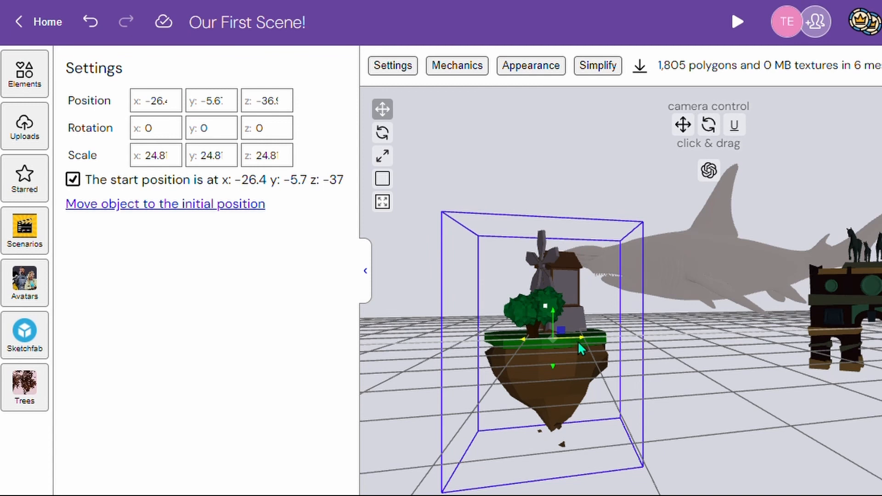
left_click_drag(577, 341, 880, 345)
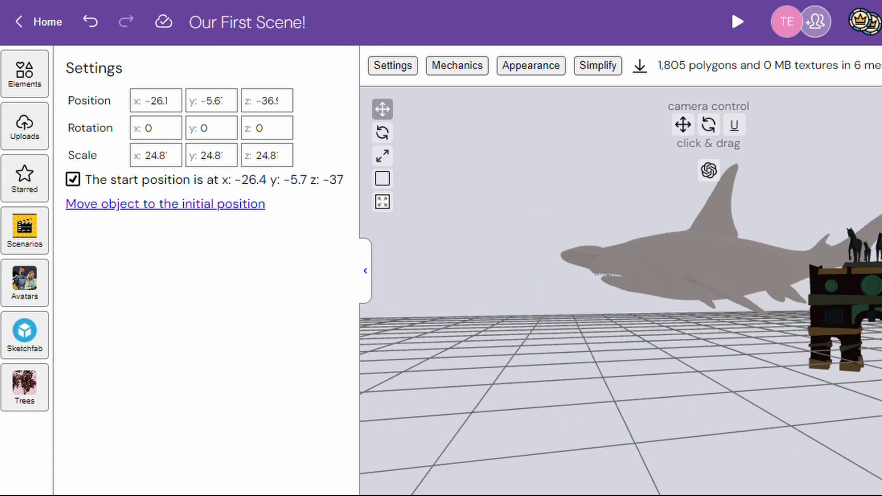
left_click(141, 210)
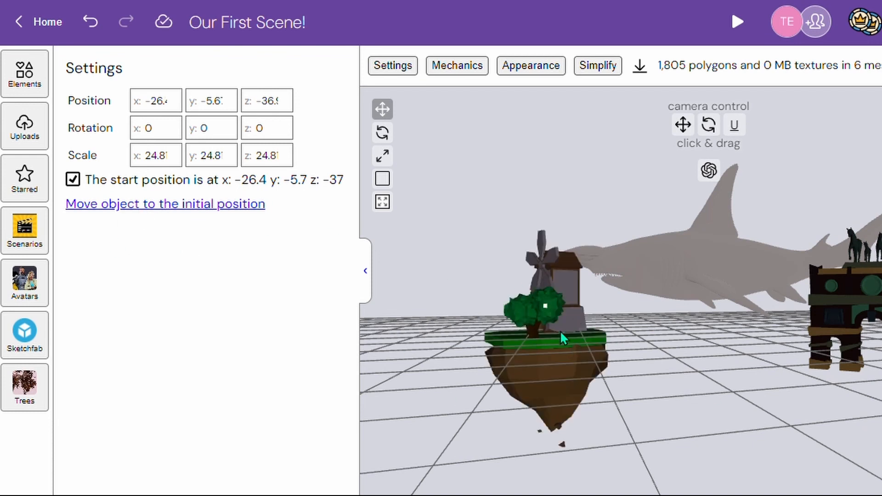
- Reselect the floating island after selecting the shark, and examine the properties of the island's wood material
left_click(682, 324)
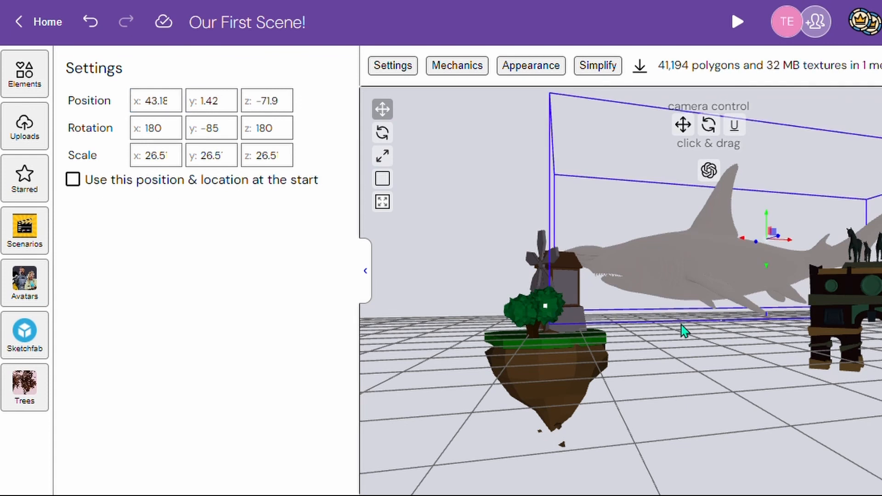
key("shift+Tab")
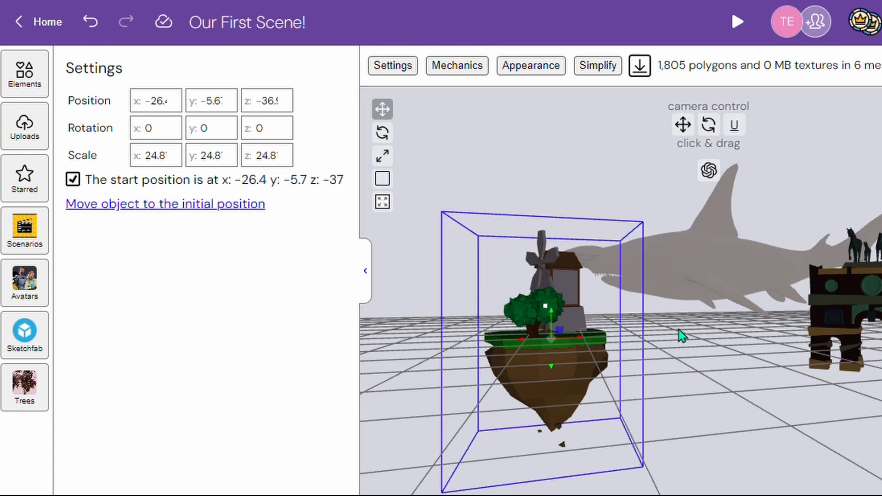
left_click(453, 69)
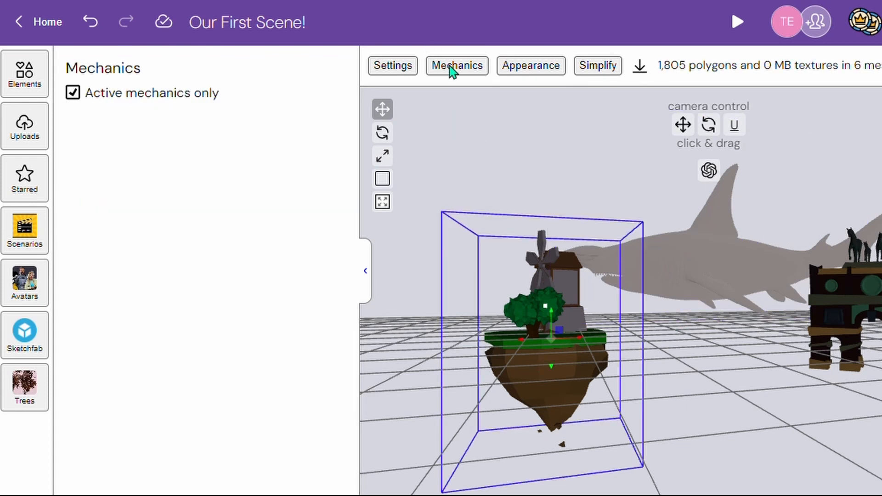
left_click(510, 68)
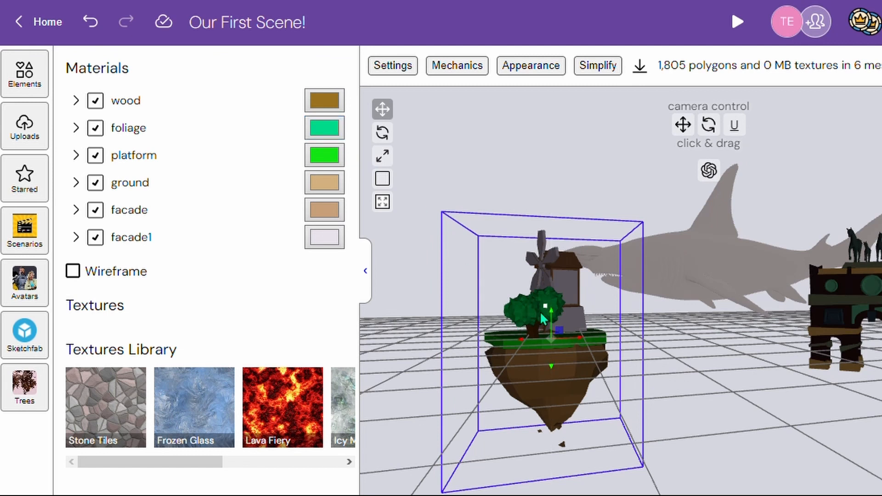
left_click(79, 101)
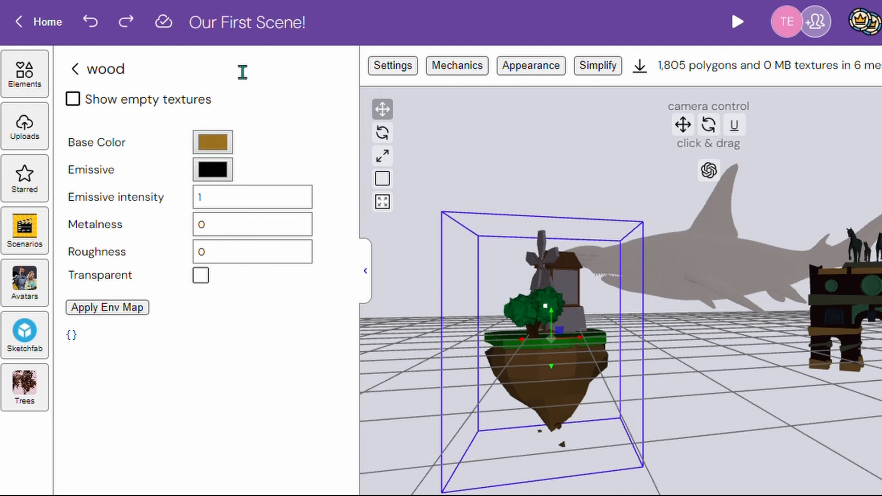
left_click(84, 70)
- Preview the floating island in wireframe, restore its solid display, and browse the textures library
left_click(73, 271)
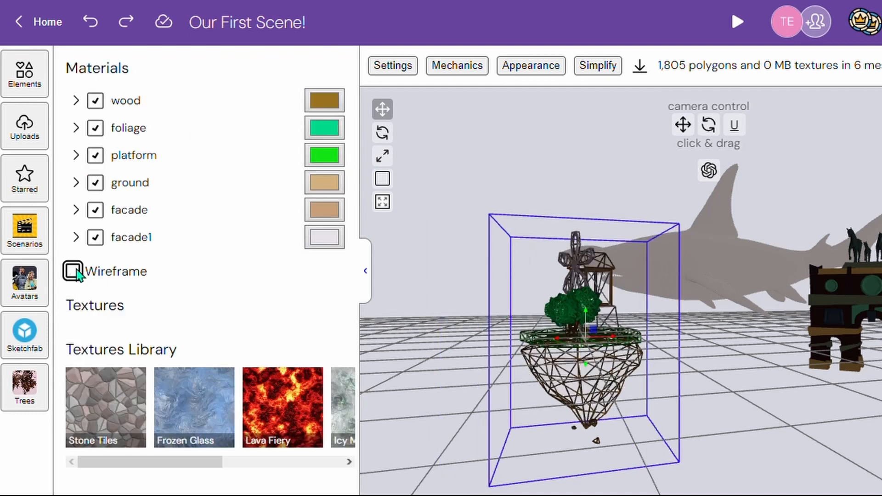
left_click(73, 271)
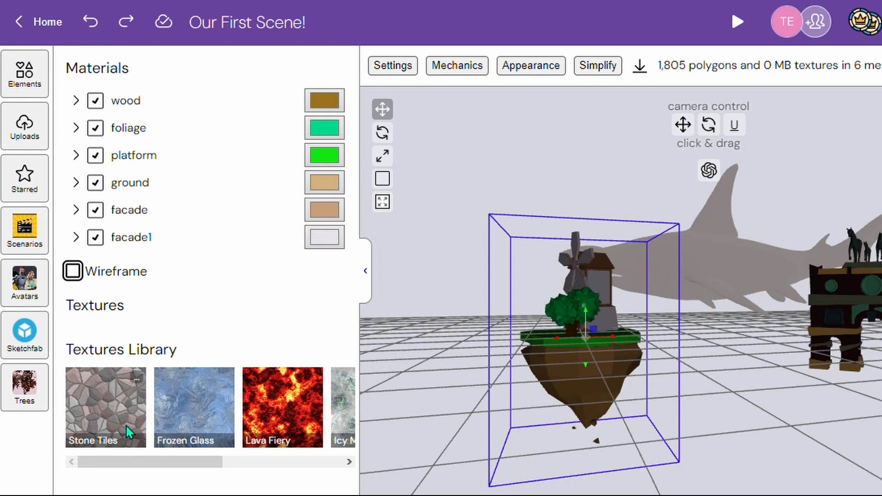
left_click_drag(115, 466, 87, 467)
- Examine the properties of the island's facade material
left_click(76, 211)
double_click(75, 202)
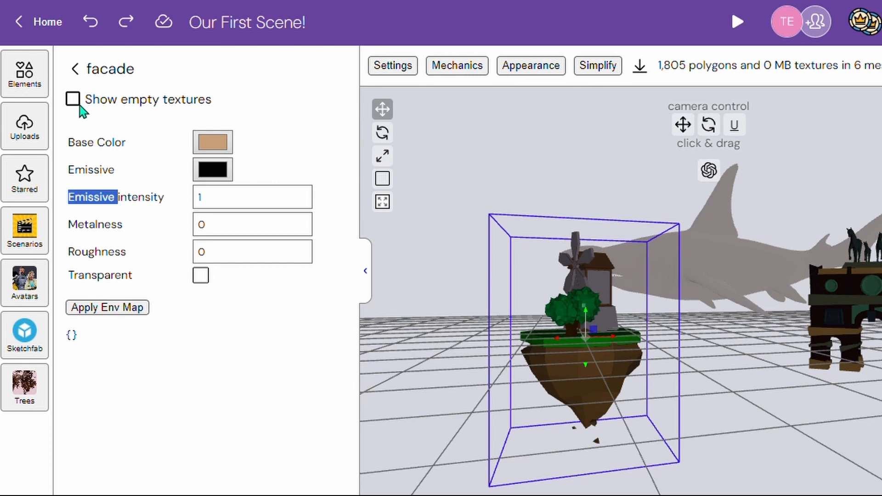
left_click(74, 70)
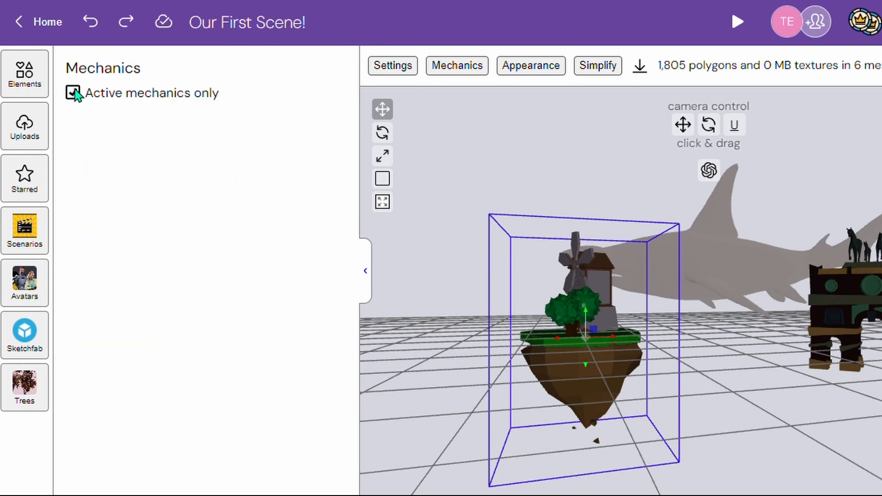
- Show inactive mechanics as well for the island, and try out the Audio and Click to Move mechanics
left_click(74, 93)
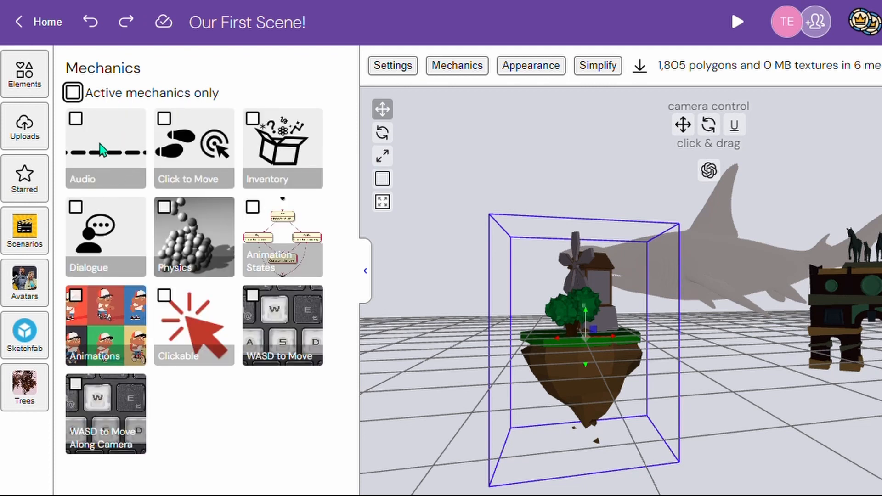
left_click(76, 120)
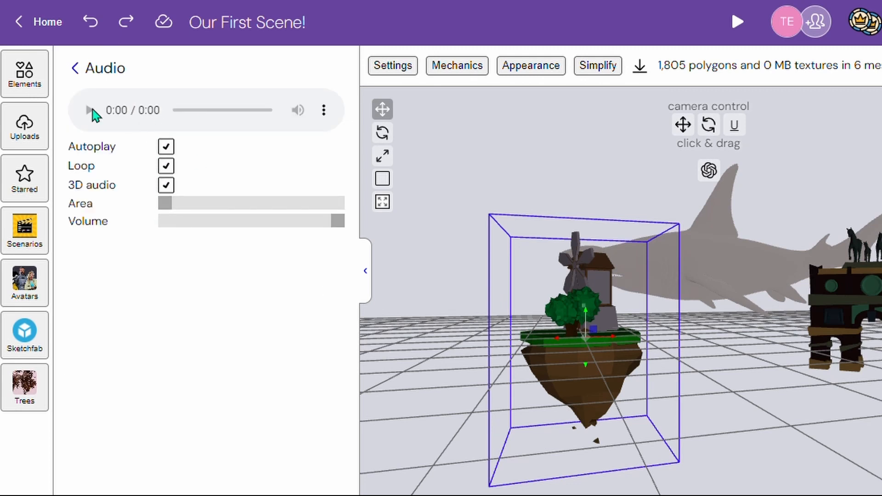
left_click(76, 69)
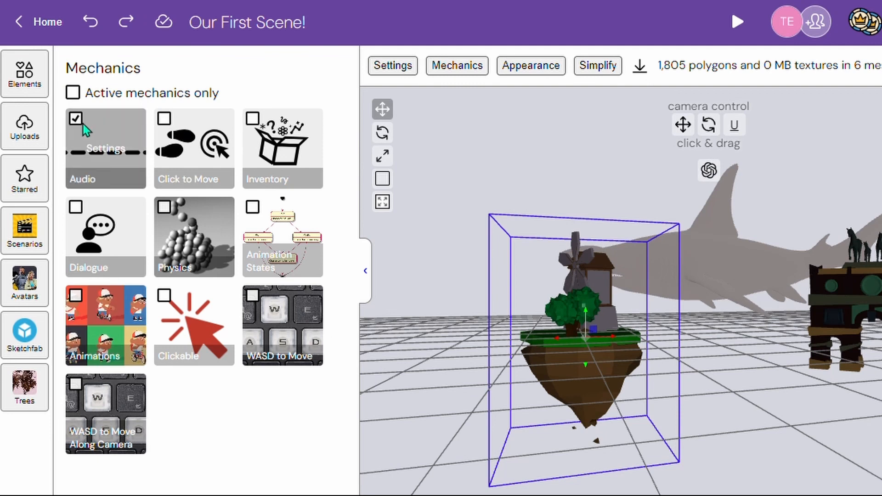
left_click(76, 118)
left_click(165, 118)
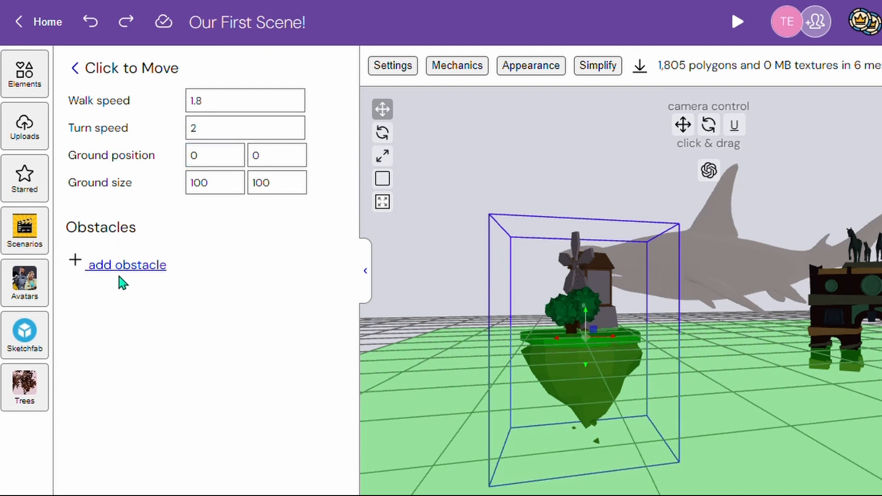
left_click(82, 70)
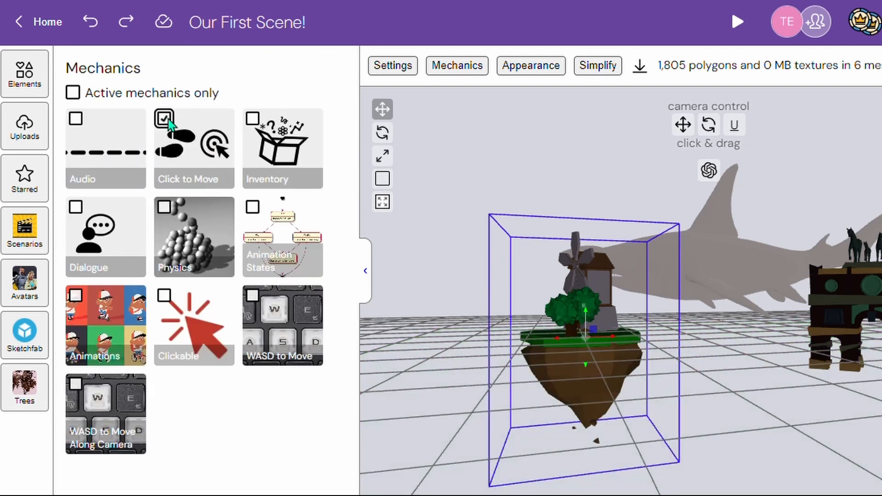
- Enable the Inventory mechanic on the island, look over its item slots and Represent as item option, and disable it again
left_click(253, 118)
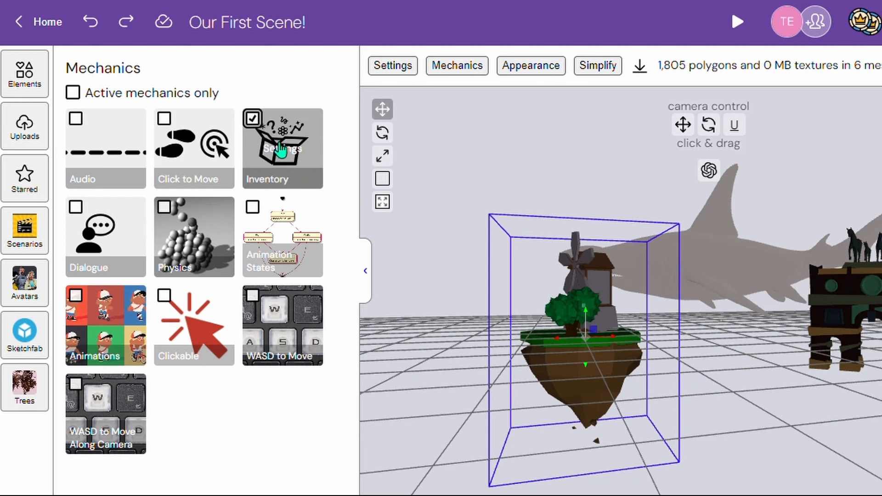
left_click(246, 168)
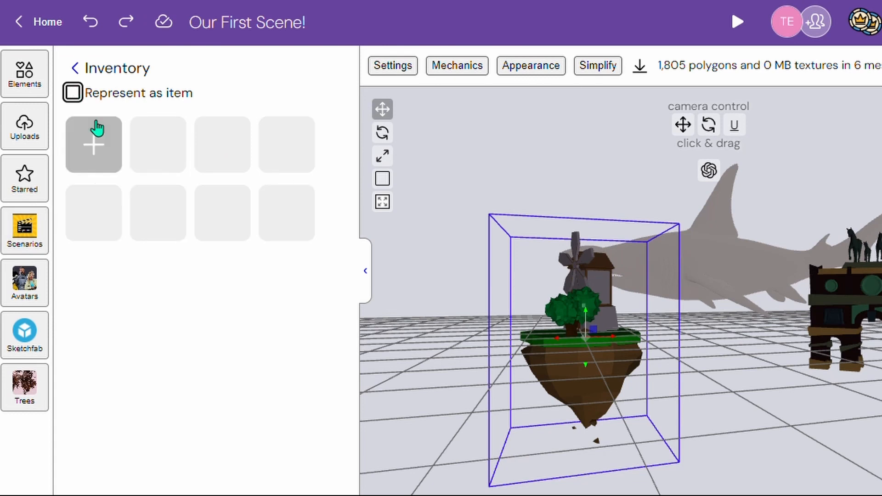
left_click(75, 68)
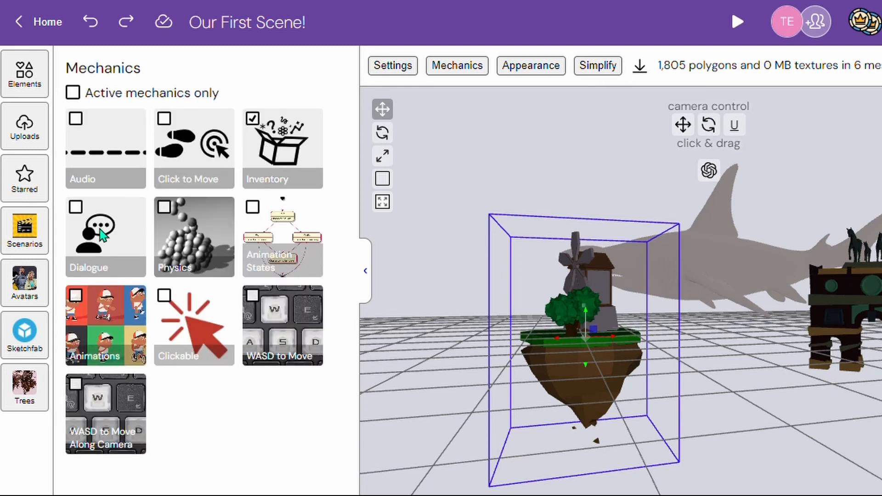
left_click(265, 131)
left_click(77, 69)
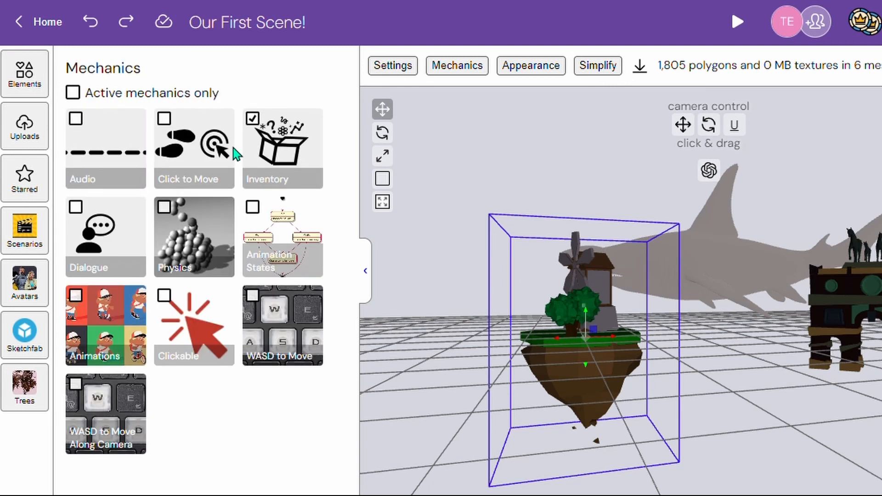
left_click(252, 119)
- Try the Dialogue mechanic with the display name "Talking Island" and a dark red display color, and disable it again
left_click(76, 208)
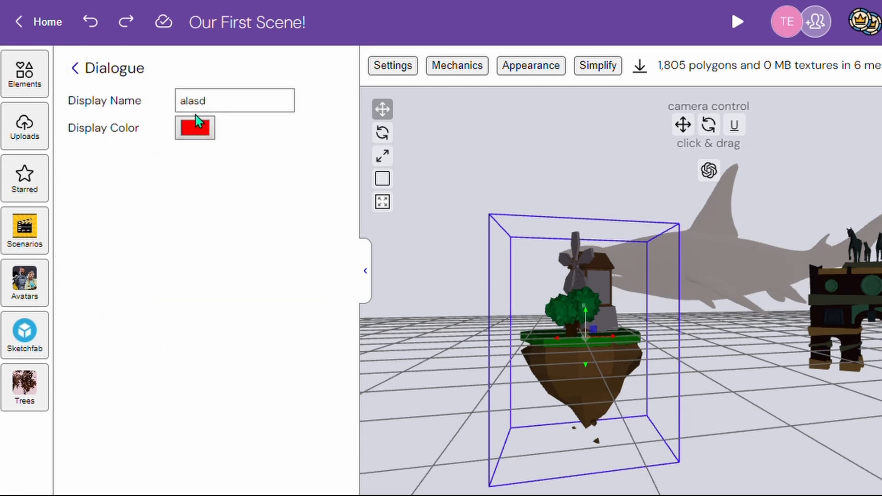
type("Talking Islan")
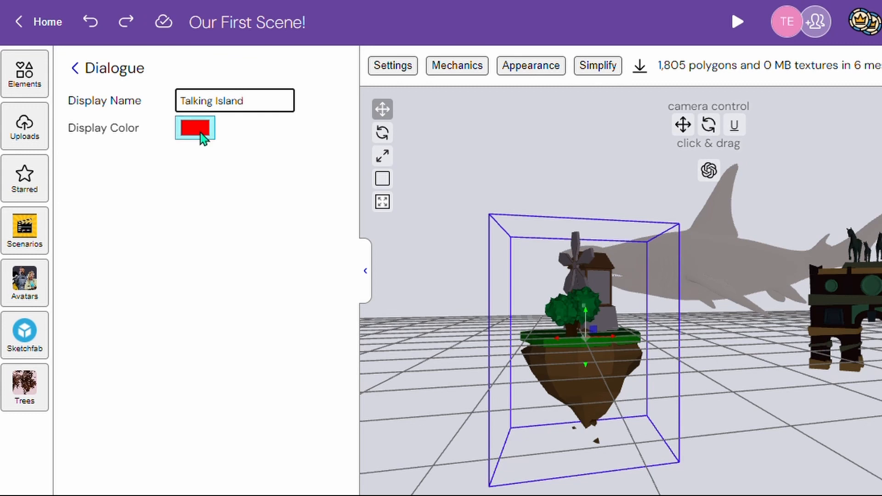
left_click(203, 135)
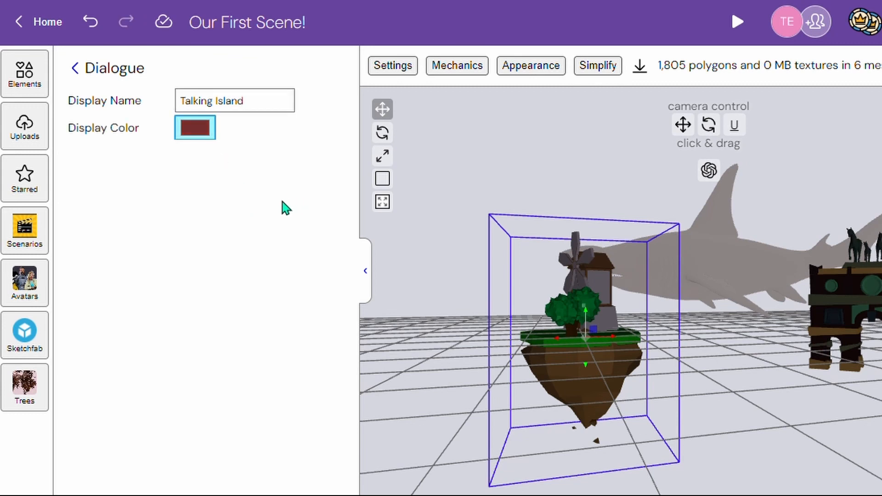
left_click(87, 72)
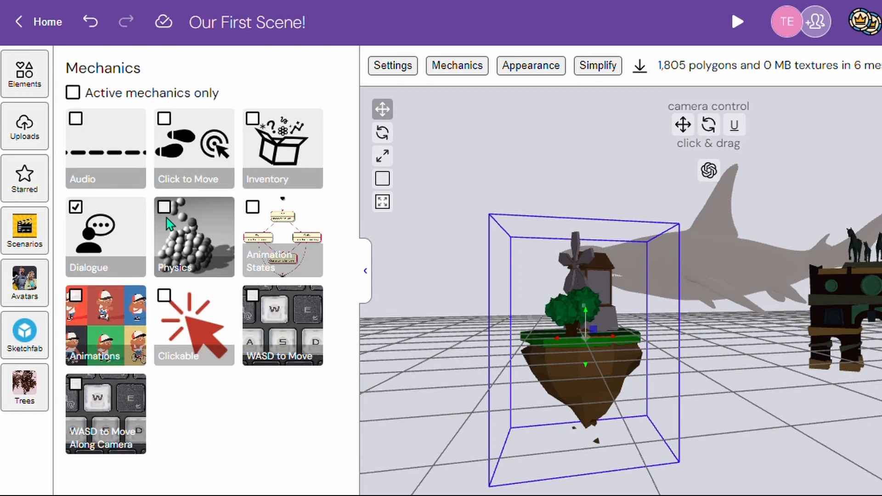
left_click(76, 207)
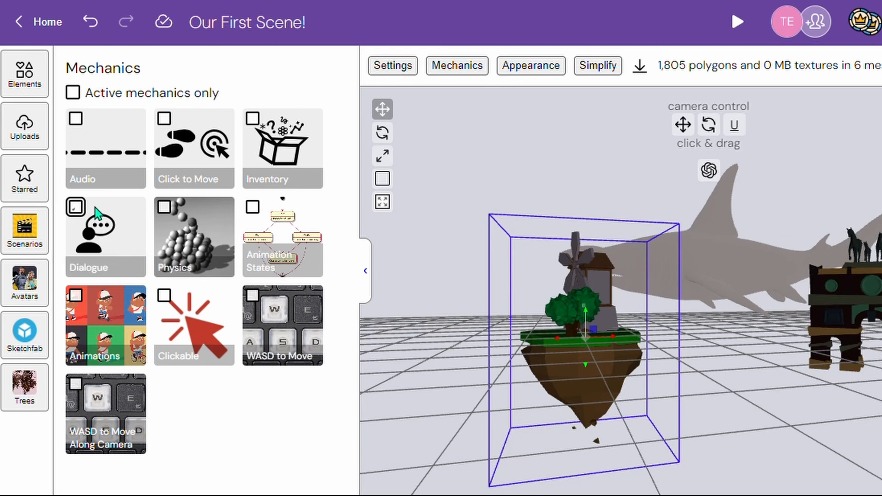
- Try the Physics mechanic on the island with mass 3.1, friction 0.1 and a Box shape, and disable it again
left_click(164, 207)
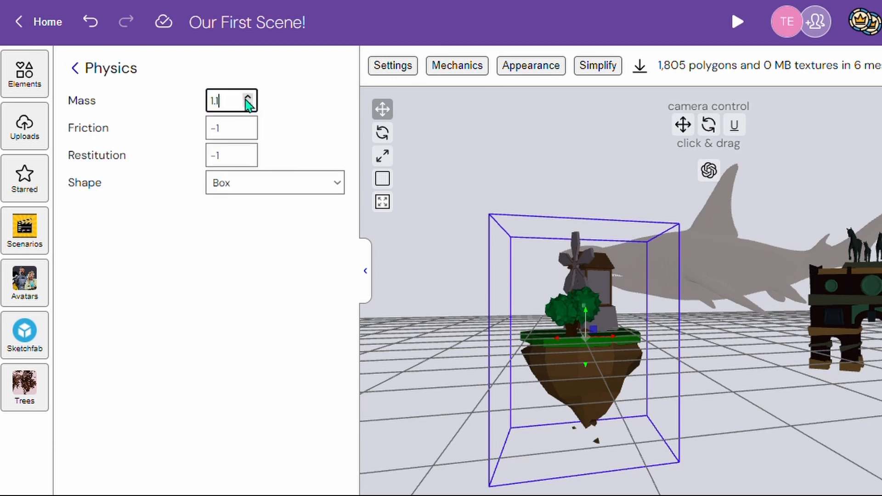
left_click(248, 98)
left_click(248, 98)
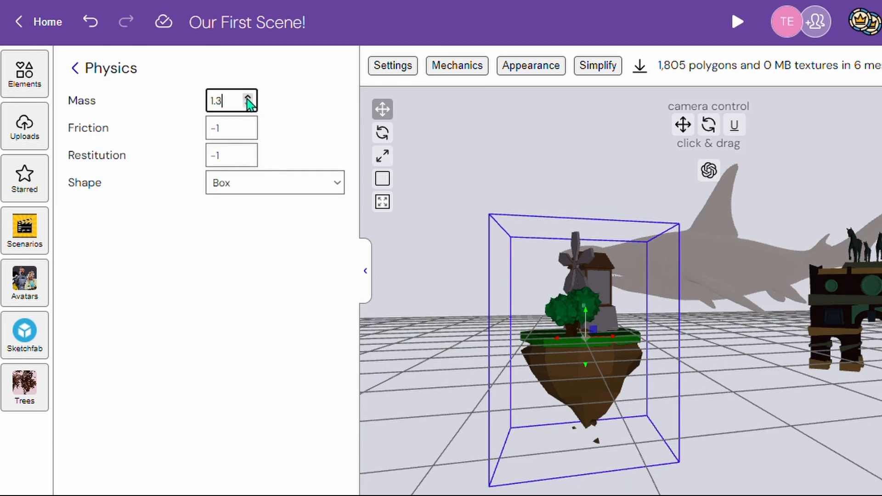
left_click(246, 132)
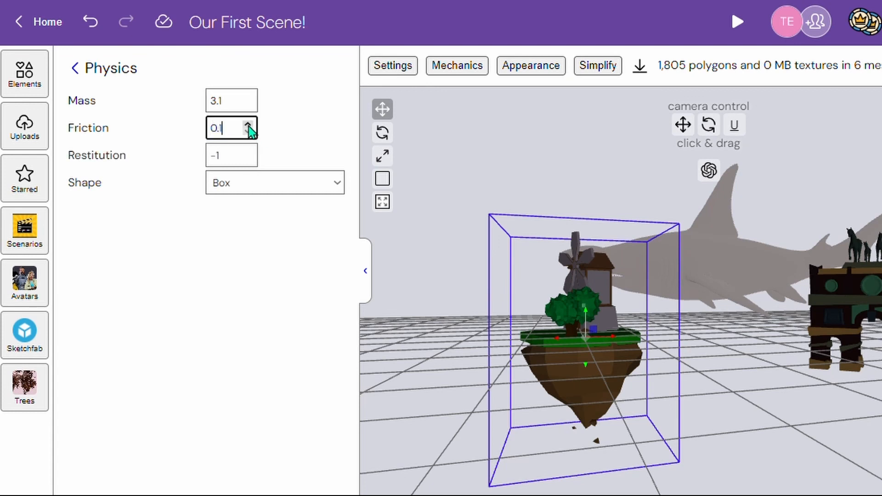
left_click(75, 68)
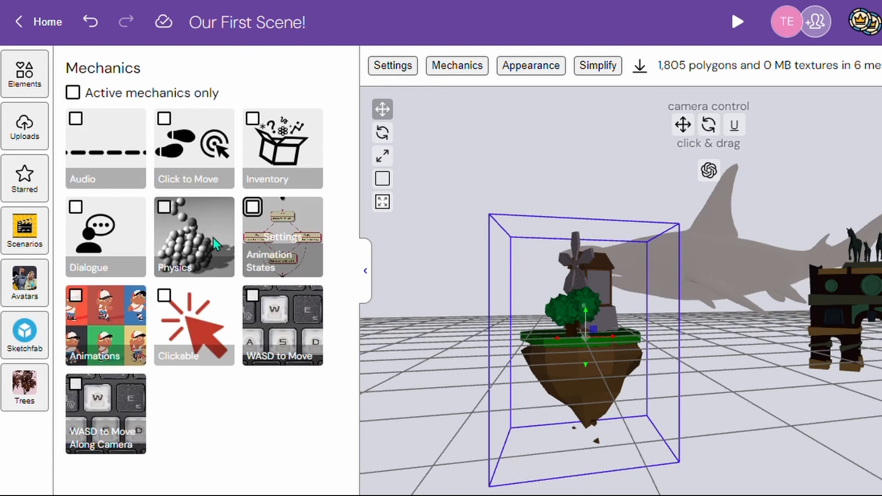
- Try the Animations, Animation States and Clickable mechanics on the island, look over the animation settings, and disable them again
left_click(76, 295)
left_click(106, 322)
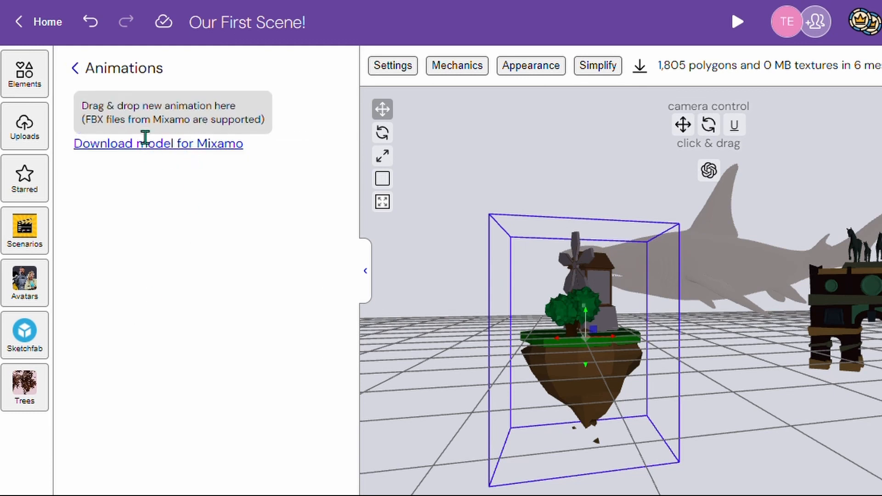
left_click(75, 68)
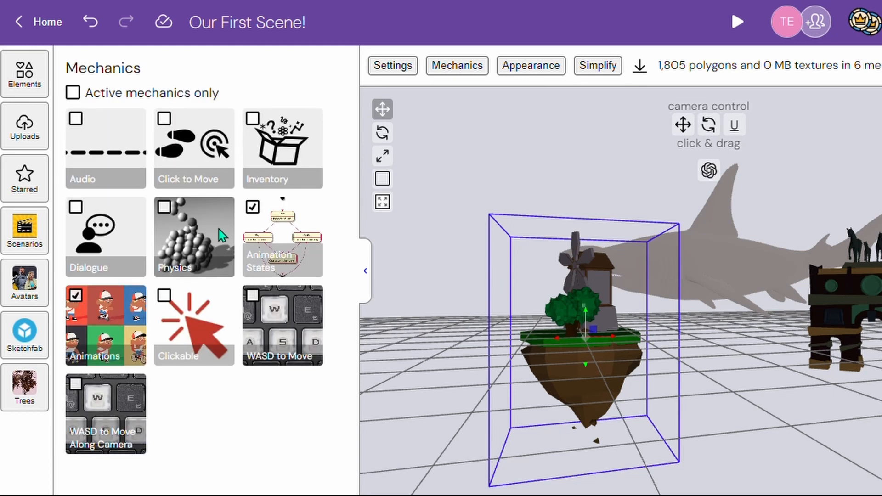
left_click(272, 239)
left_click(76, 69)
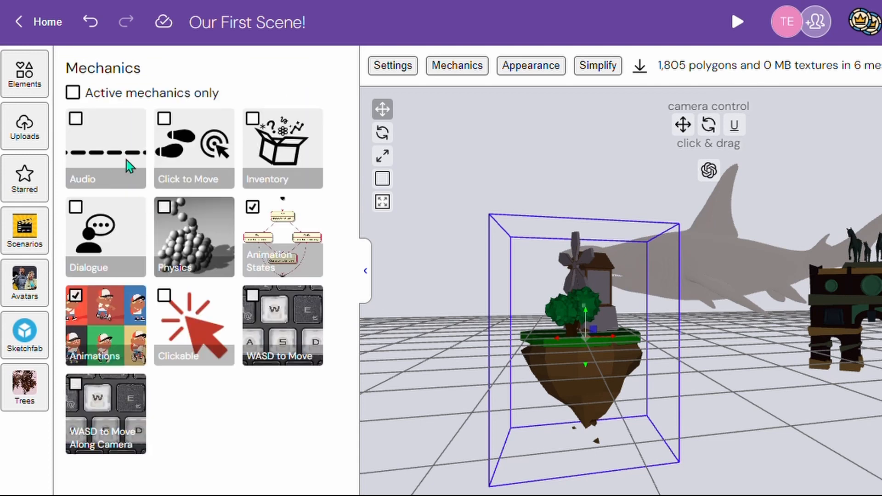
left_click(253, 208)
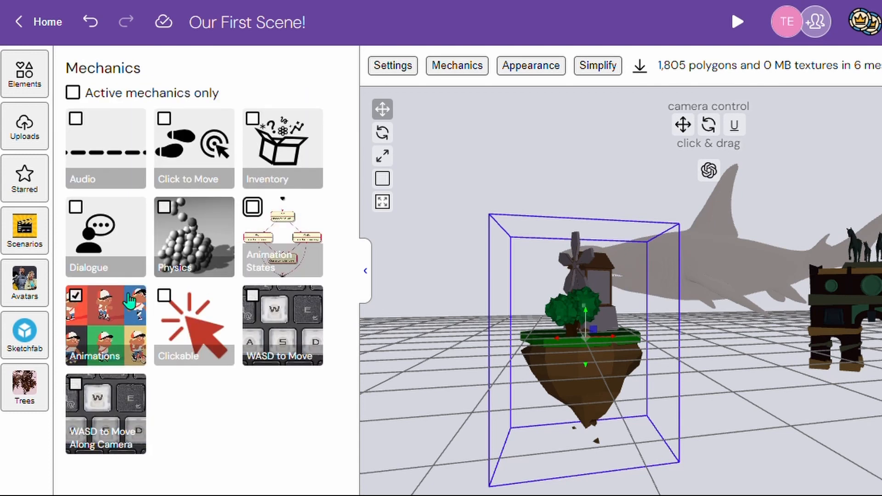
left_click(77, 294)
left_click(164, 297)
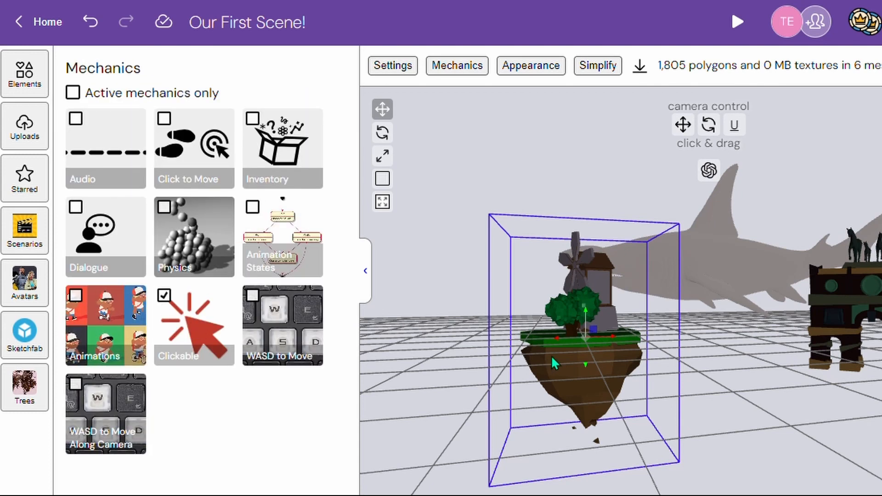
left_click(164, 295)
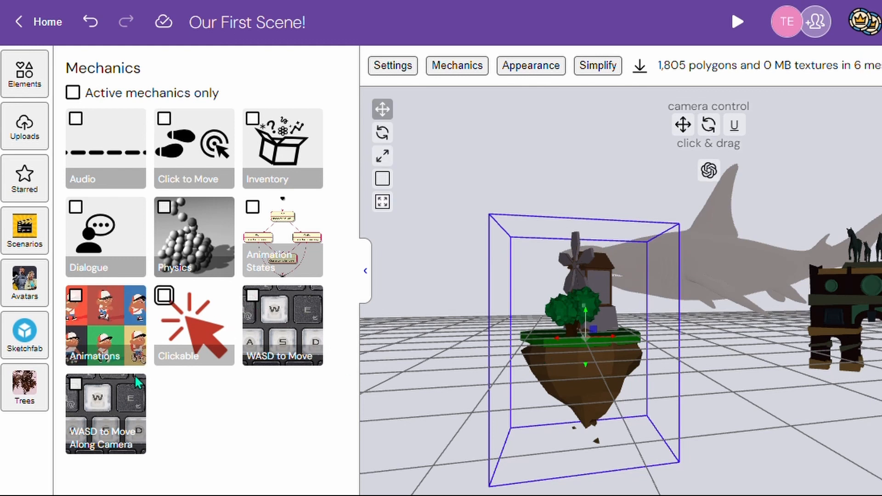
- Try WASD to Move and WASD to Move Along Camera on the island, look over their speed settings, and disable WASD to Move
left_click(265, 298)
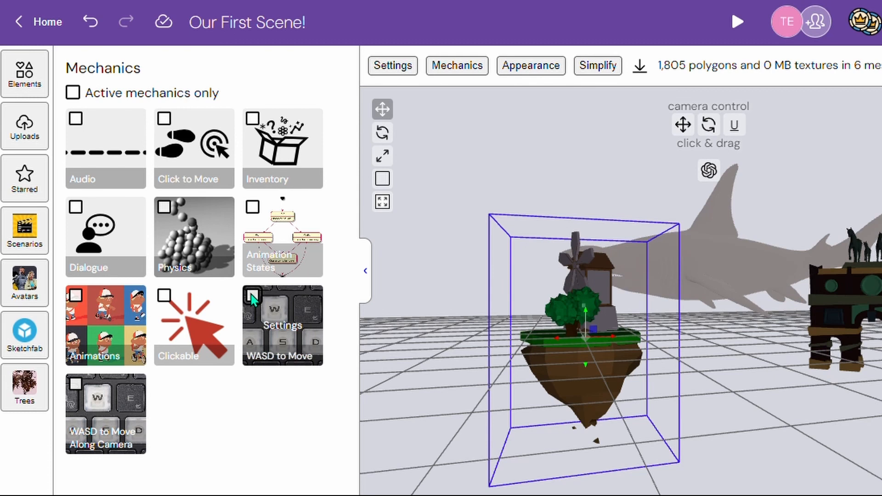
left_click(112, 404)
left_click(112, 412)
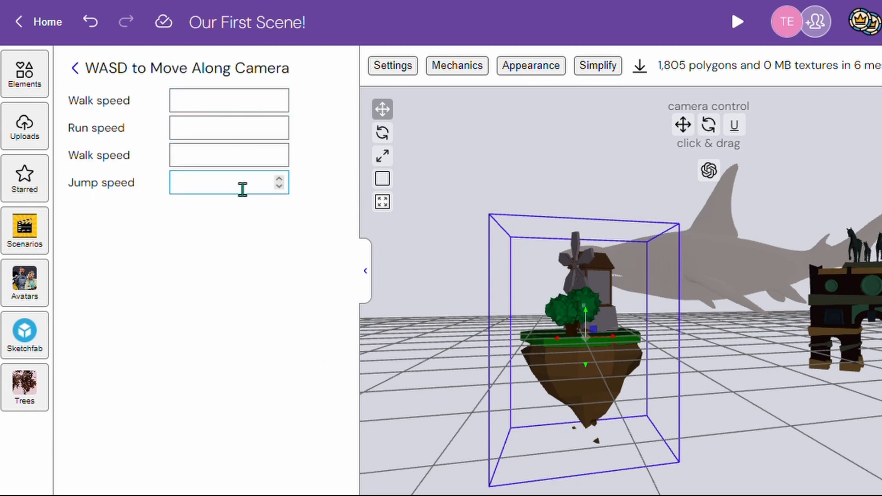
left_click(73, 64)
left_click(278, 304)
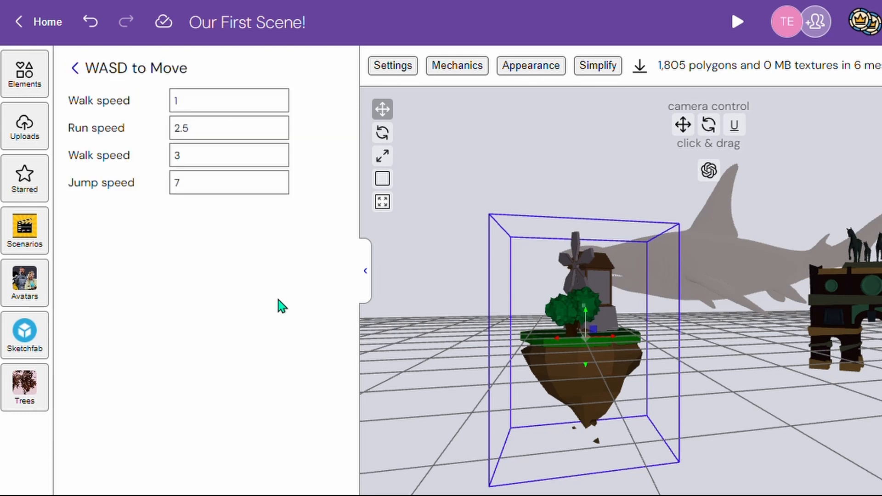
left_click(202, 105)
left_click(75, 68)
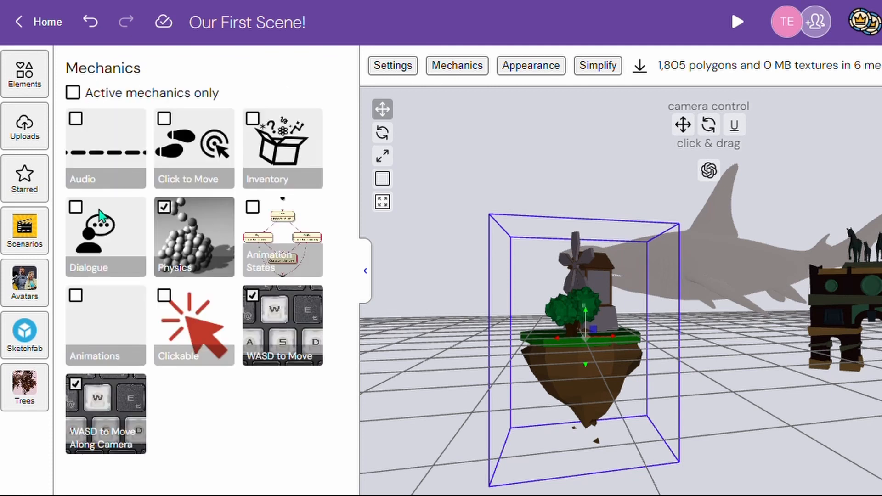
left_click(251, 295)
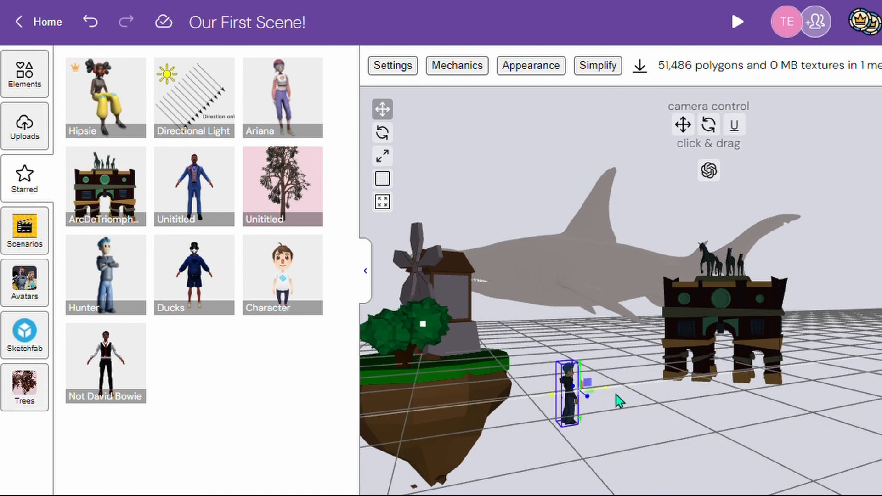
- Focus on the blue-haired avatar, look over its Animations mechanic settings, and play the scene
double_click(616, 400)
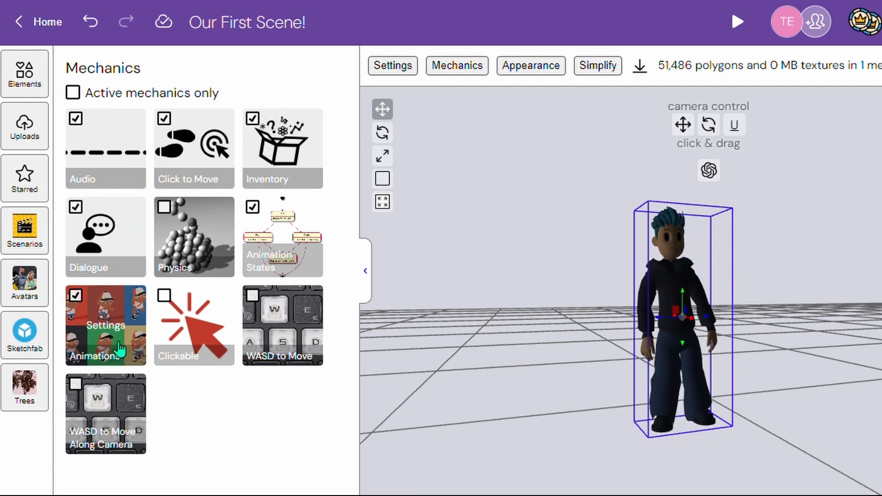
left_click(106, 332)
left_click(76, 68)
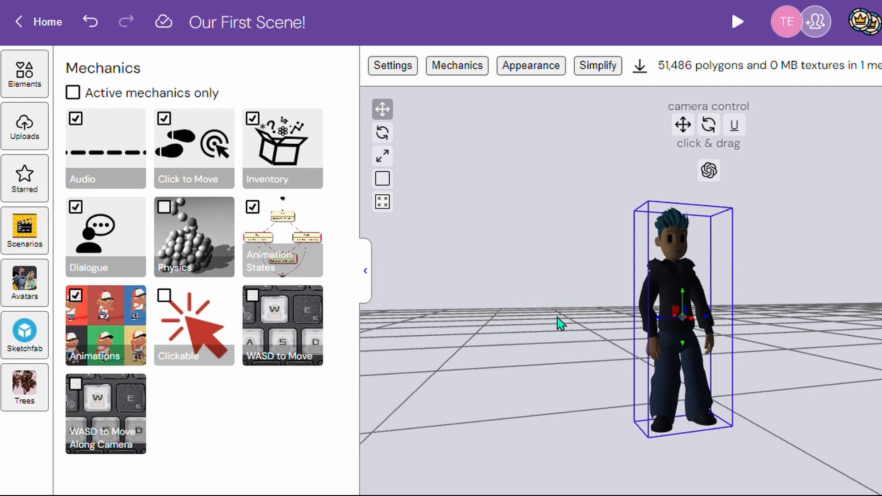
left_click(738, 23)
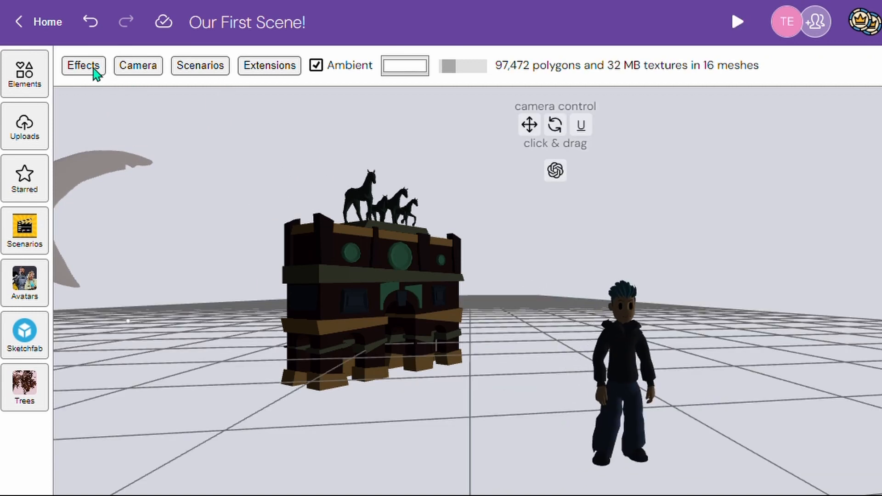
- Try the Pixelated effect on the whole scene, turn it off again, and look at the scene's Scenarios options
left_click(92, 68)
left_click(76, 194)
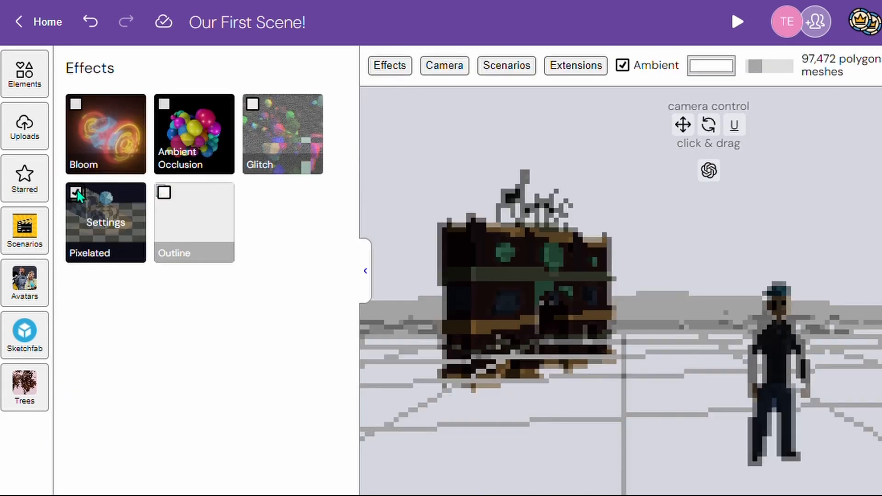
left_click(77, 193)
left_click(366, 271)
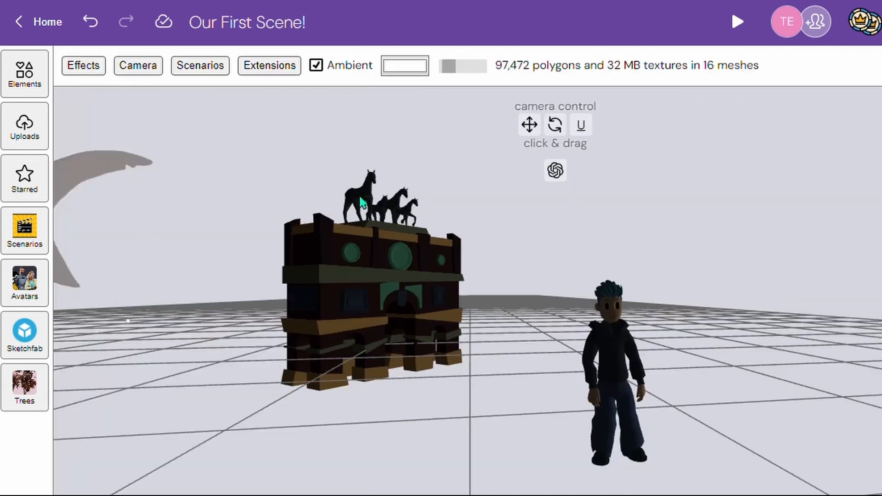
left_click(200, 65)
left_click(164, 103)
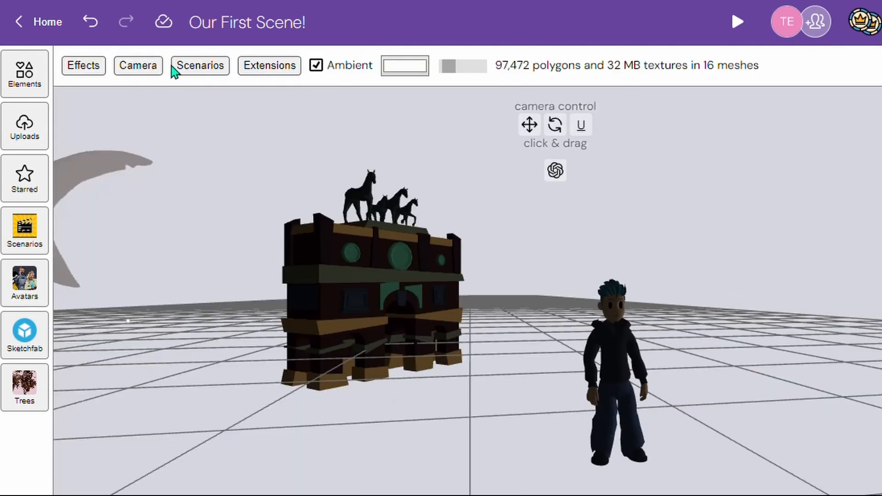
- Set the blue-haired avatar as the camera's follow target and reset the camera position
left_click(150, 65)
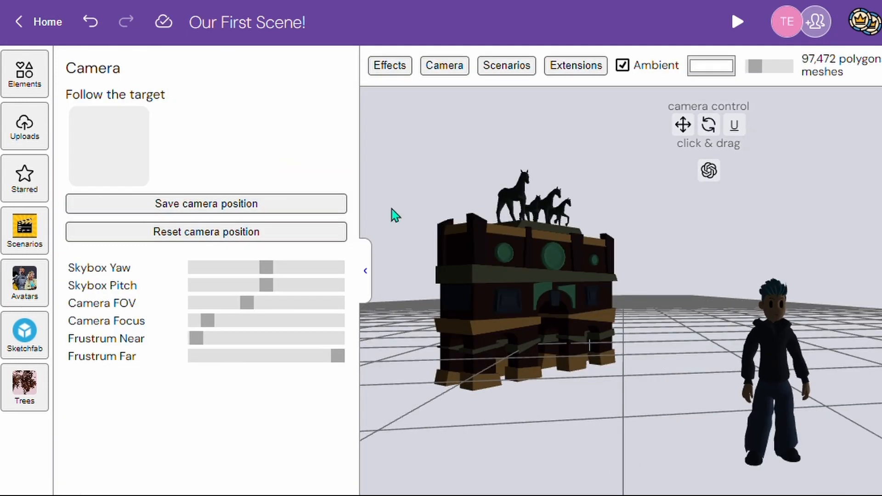
left_click(103, 147)
left_click(458, 291)
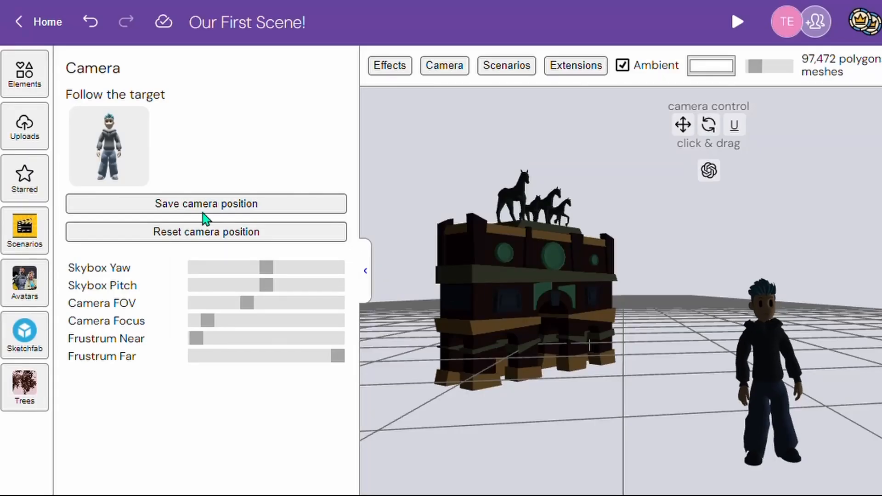
left_click(264, 232)
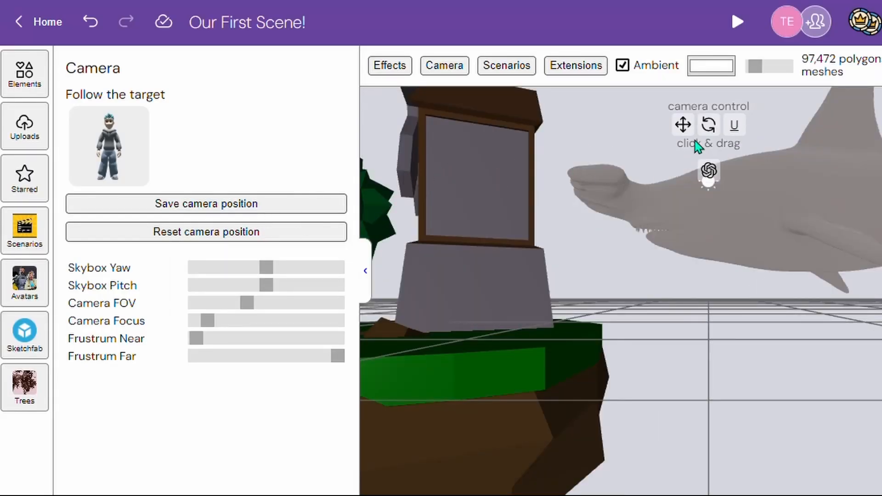
- Enable WASD to Move on the blue-haired avatar instead of Click to Move, and walk the avatar around in play mode
left_click(709, 177)
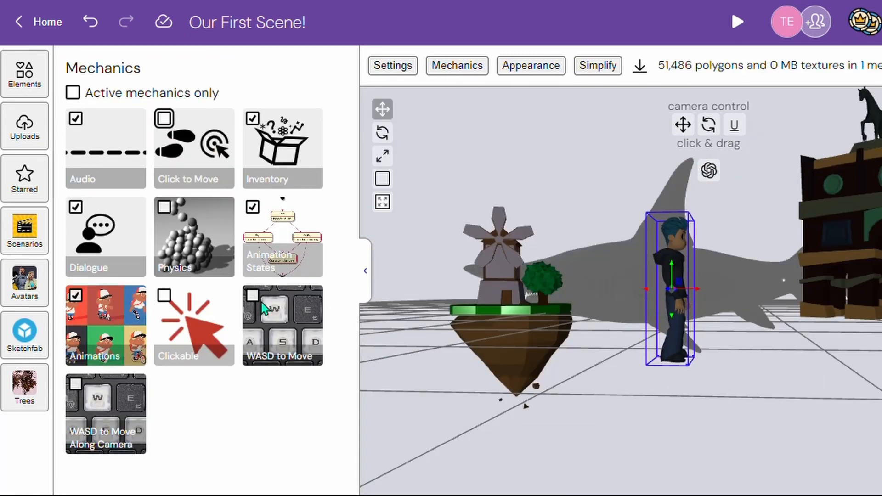
left_click(253, 296)
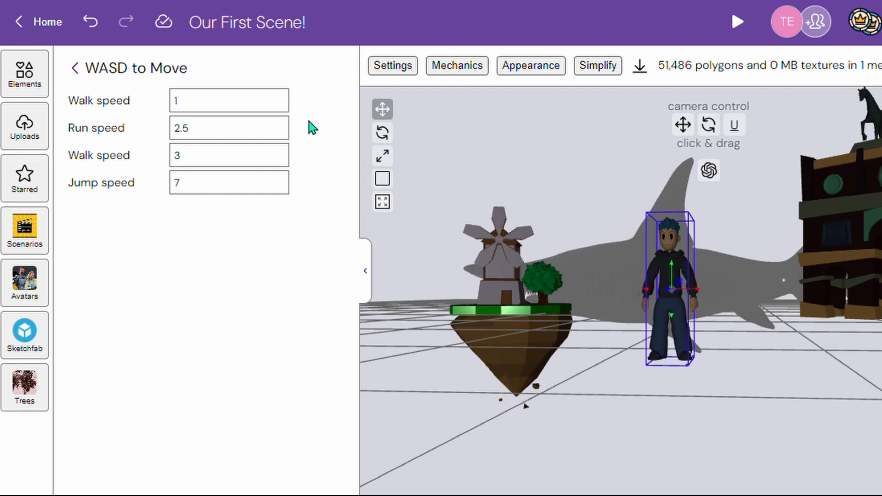
left_click(738, 23)
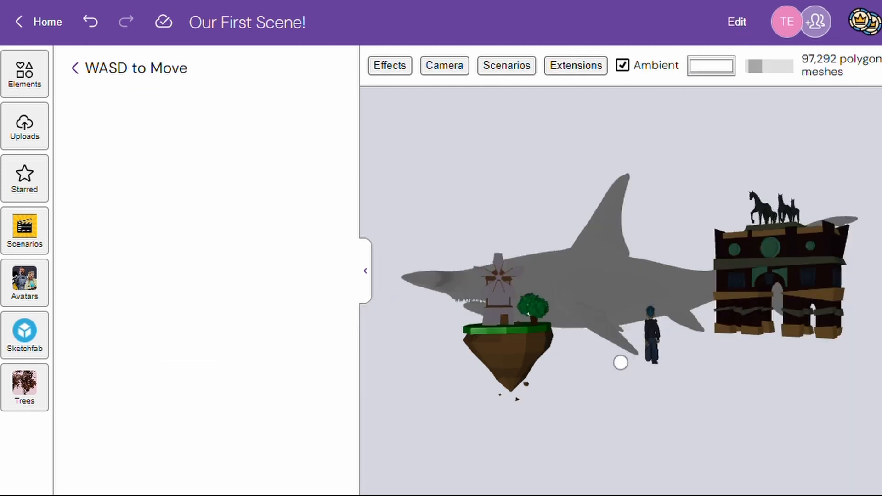
key("a")
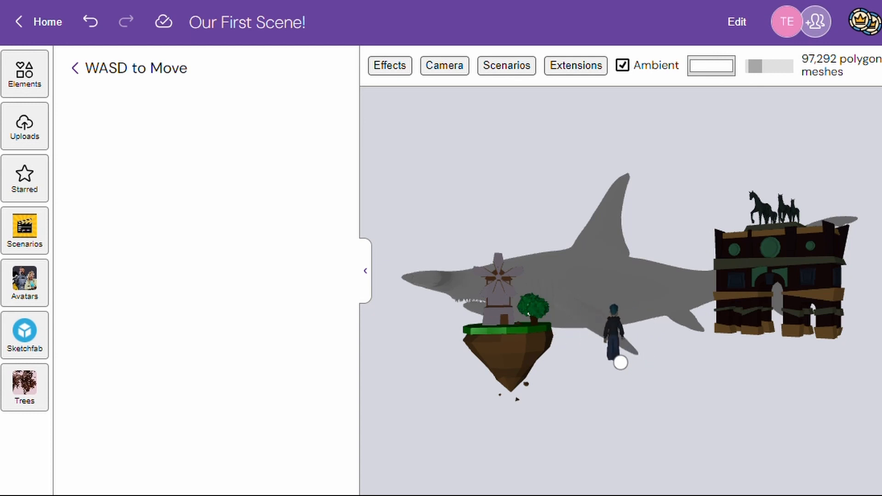
- Return to editing, set the avatar's WASD to Move walk speed to 10, and edit the speed values below it
left_click(251, 110)
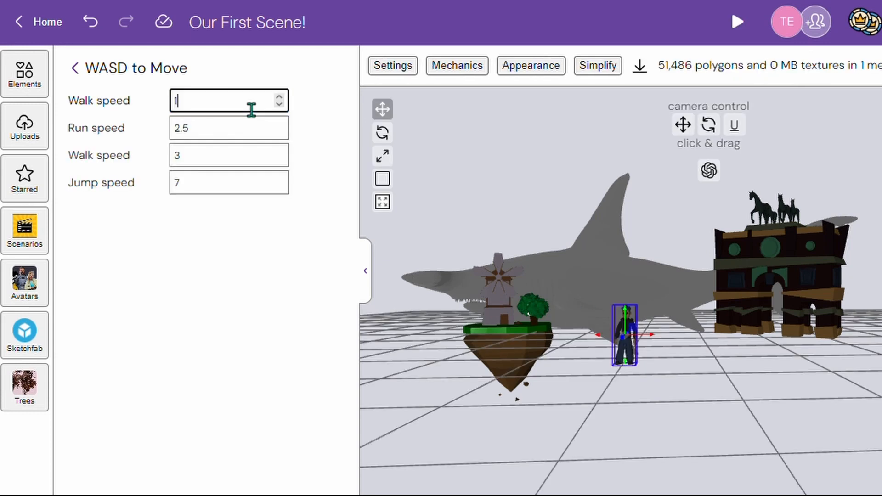
key("Tab")
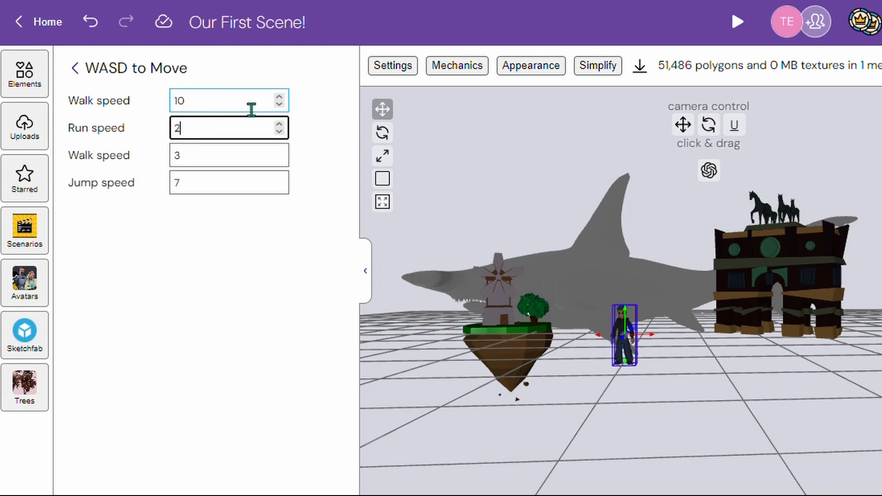
key("Tab")
type("1")
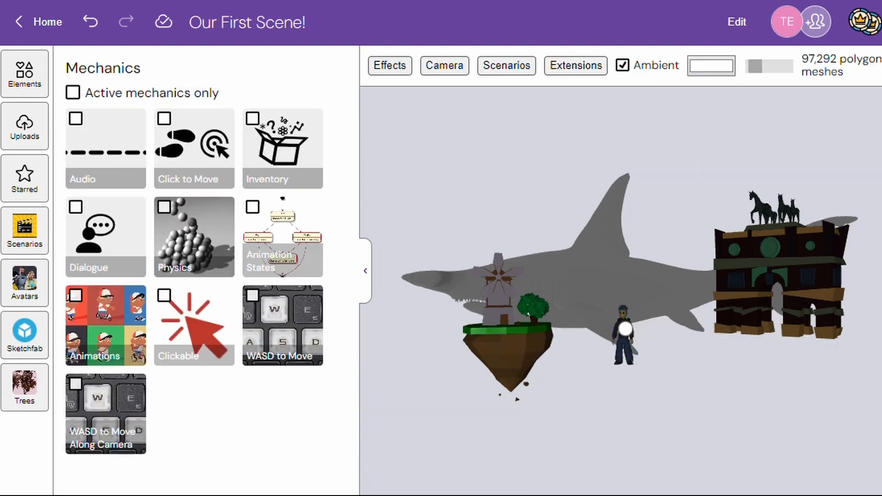